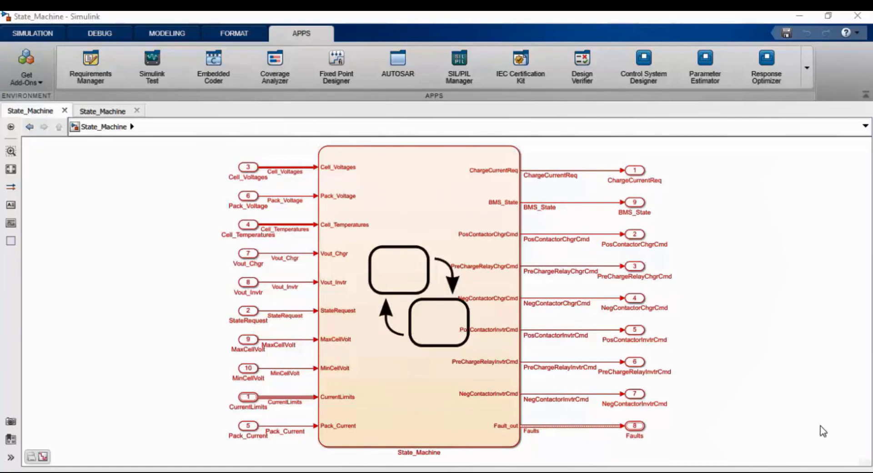
# - Switch State_Machine to the Code perspective, fit the diagram and widen the canvas beside code mappings
pyautogui.click(864, 461)
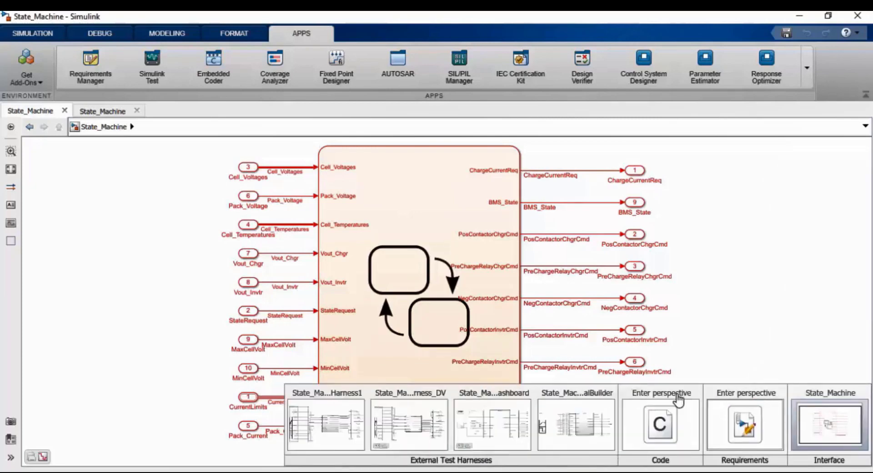
pyautogui.click(665, 416)
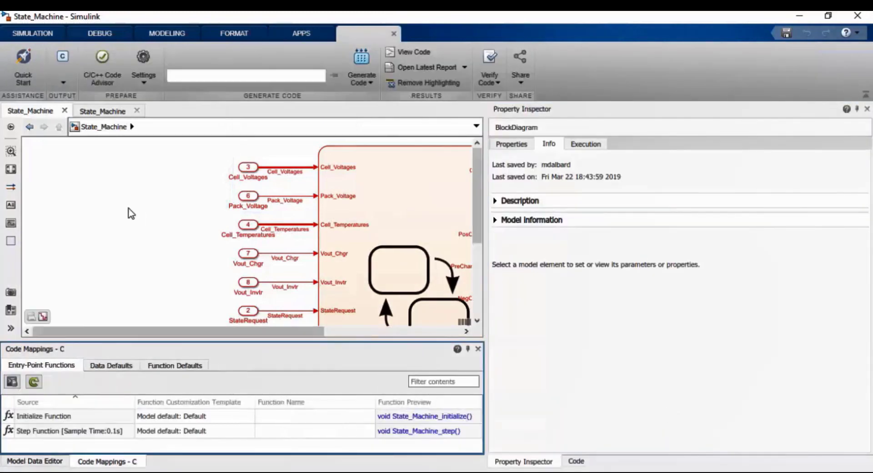
pyautogui.click(122, 212)
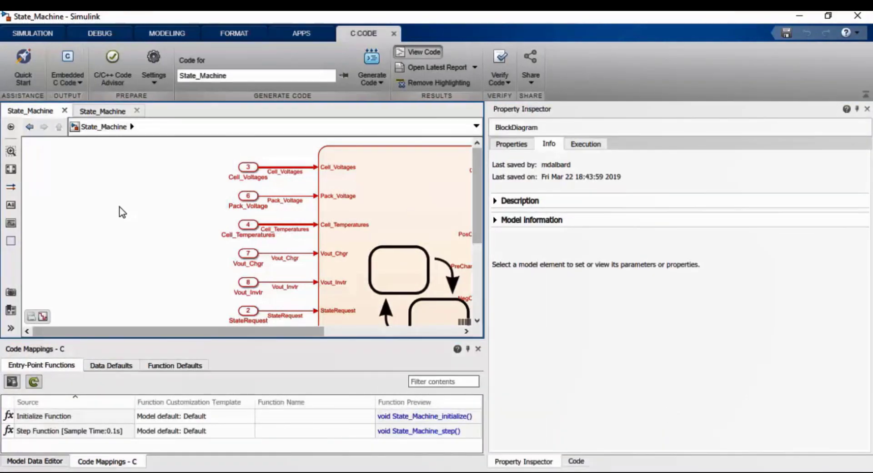
pyautogui.press('space')
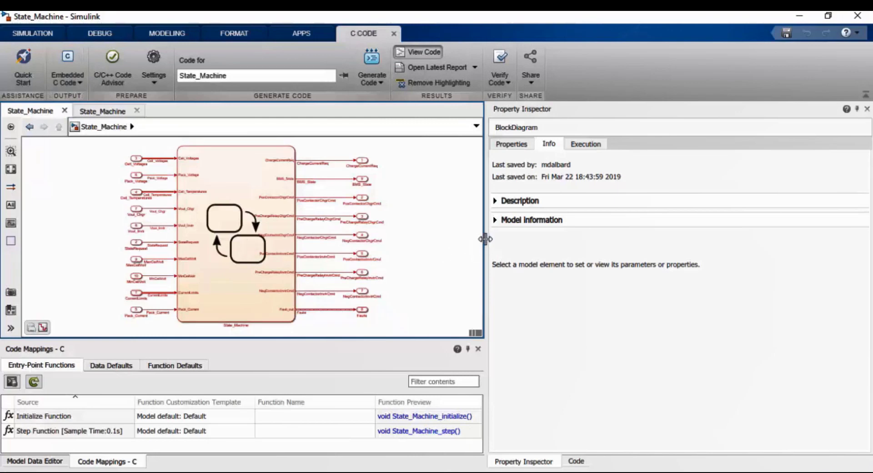
pyautogui.moveTo(485, 239); pyautogui.dragTo(600, 240)
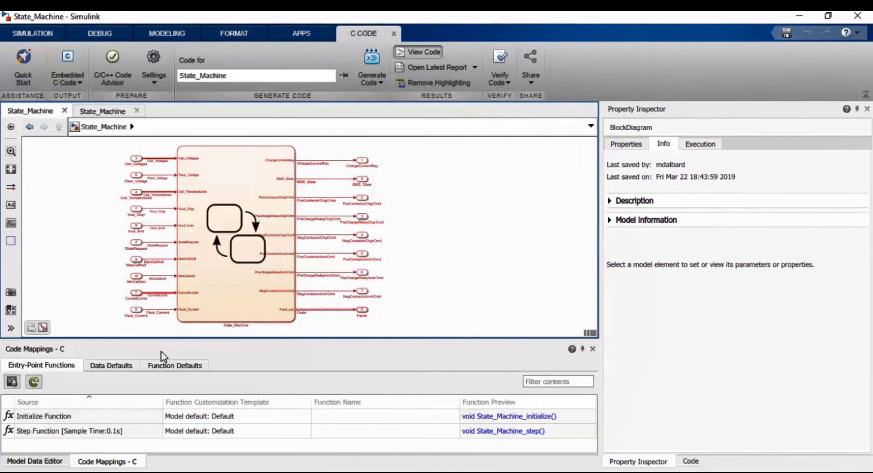
# - Check Data Defaults for Inports, Outports, Global parameters and Internal data, leaving all at Dictionary default
pyautogui.click(119, 368)
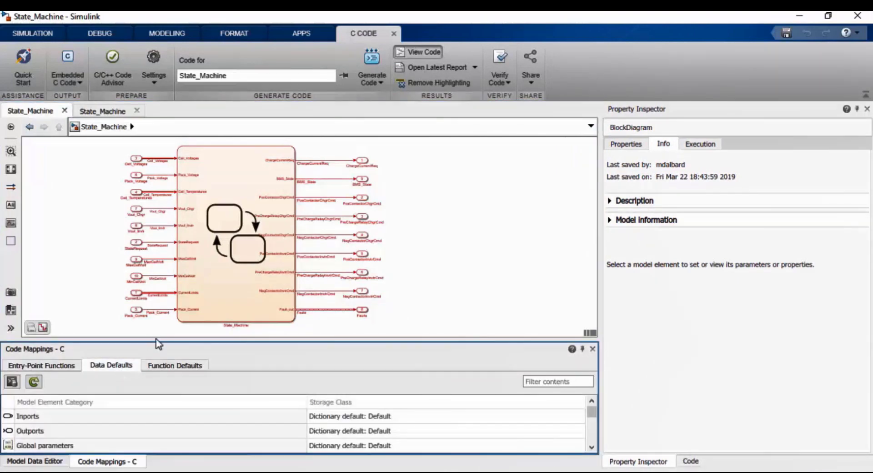
pyautogui.moveTo(157, 341); pyautogui.dragTo(157, 264)
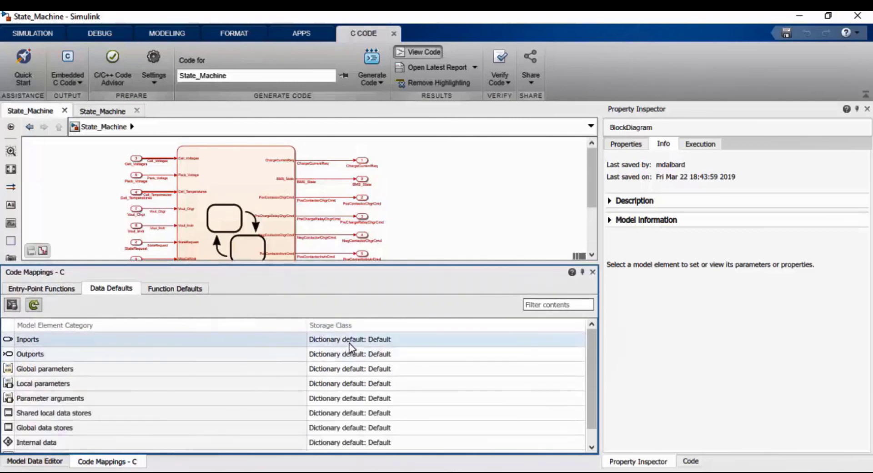
pyautogui.click(349, 343)
pyautogui.click(349, 343)
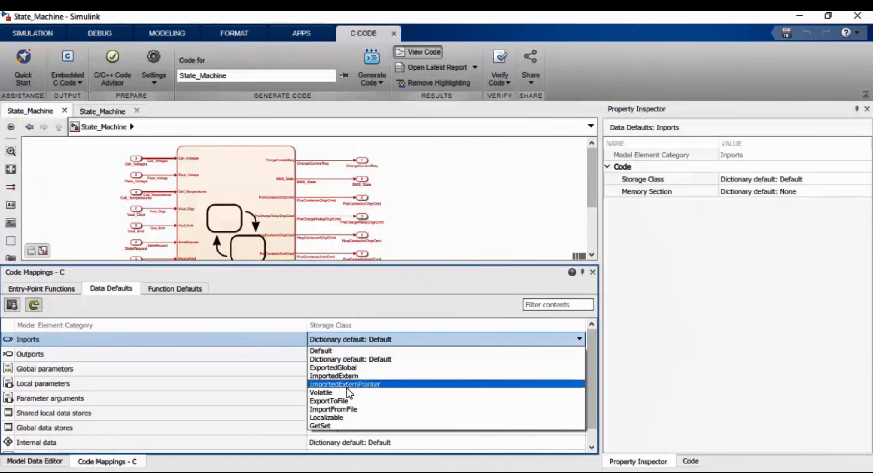
pyautogui.click(111, 360)
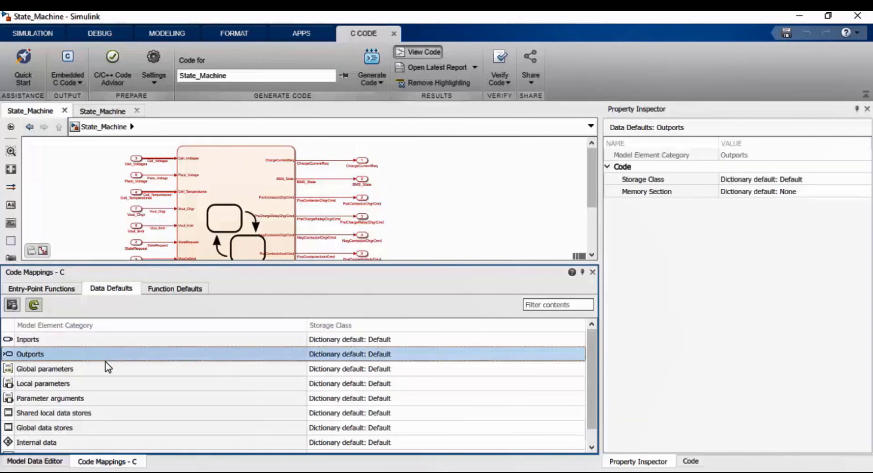
pyautogui.click(107, 370)
pyautogui.click(102, 442)
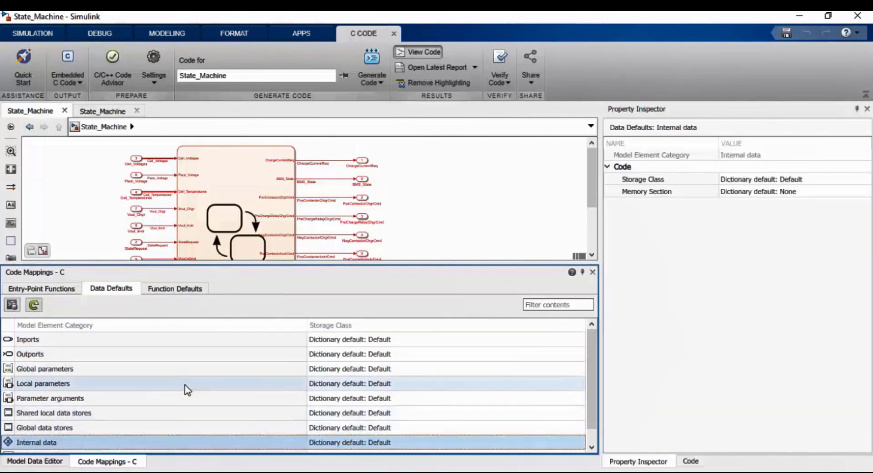
# - In Model Data Editor, confirm the PreCharge and NegContactor outports keep Auto storage class
pyautogui.click(55, 462)
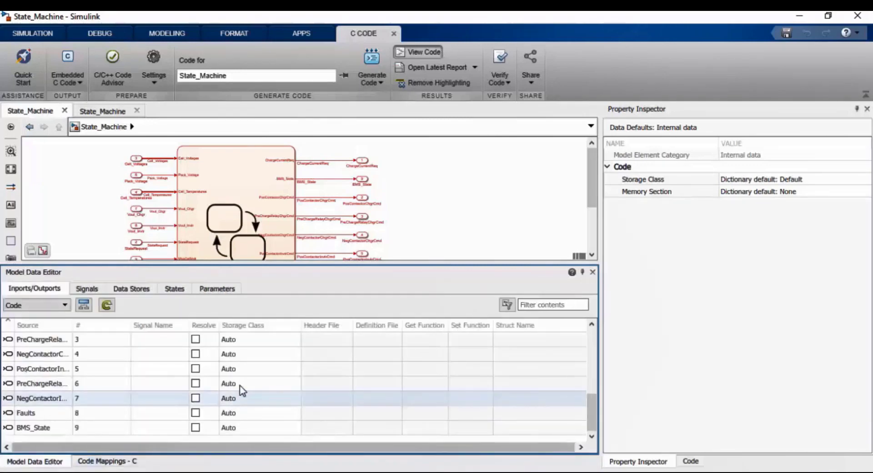
pyautogui.click(241, 342)
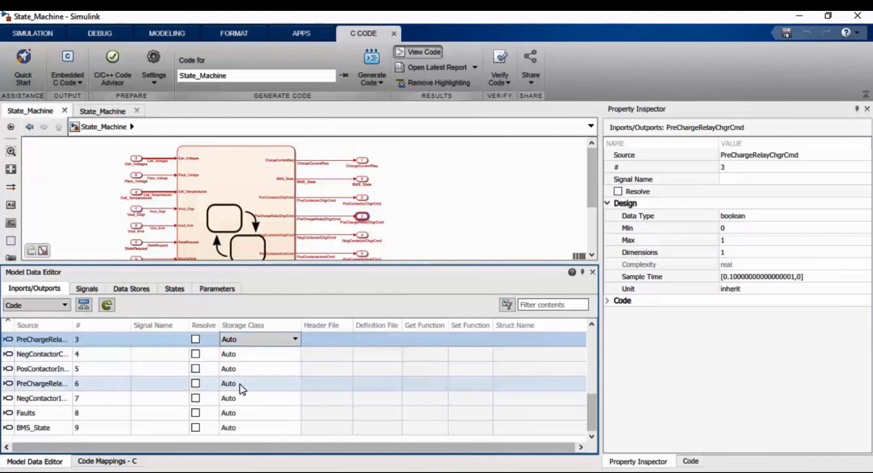
pyautogui.click(240, 400)
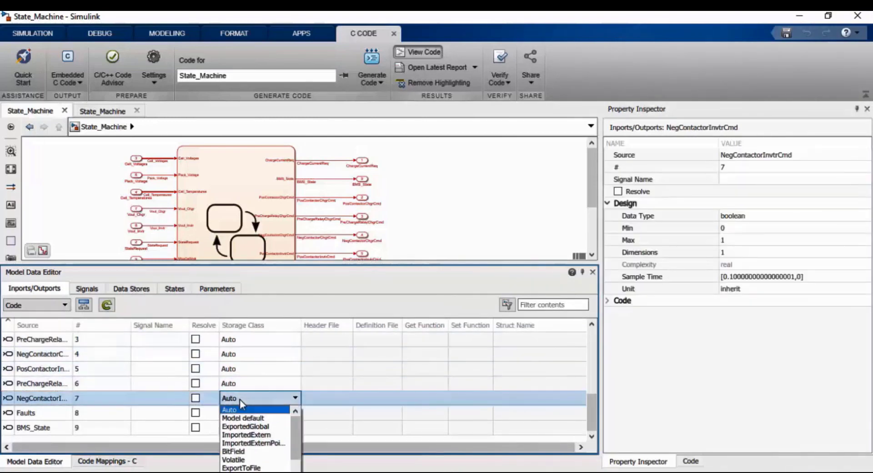
pyautogui.click(241, 386)
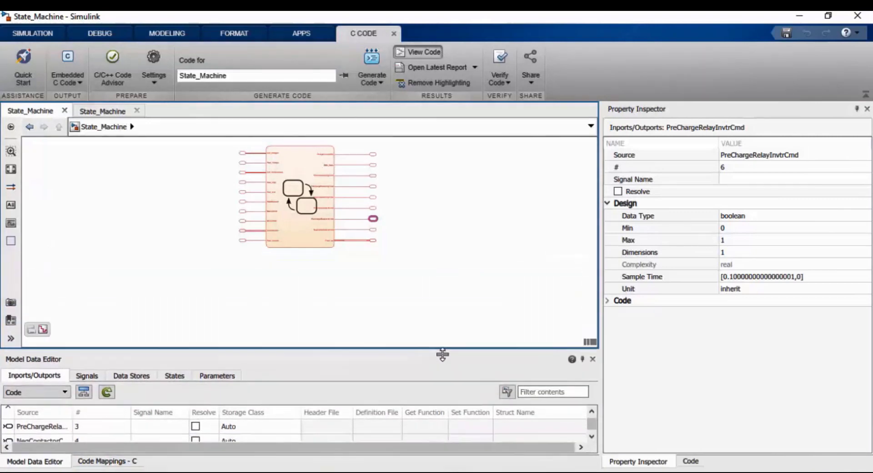
# - Shrink the Model Data Editor table and fit the State_Machine chart to the enlarged view
pyautogui.moveTo(440, 262); pyautogui.dragTo(440, 353)
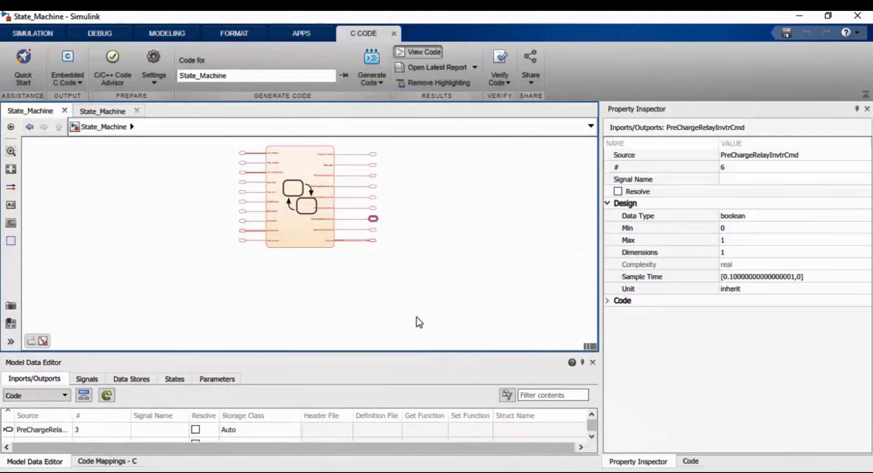
pyautogui.press('space')
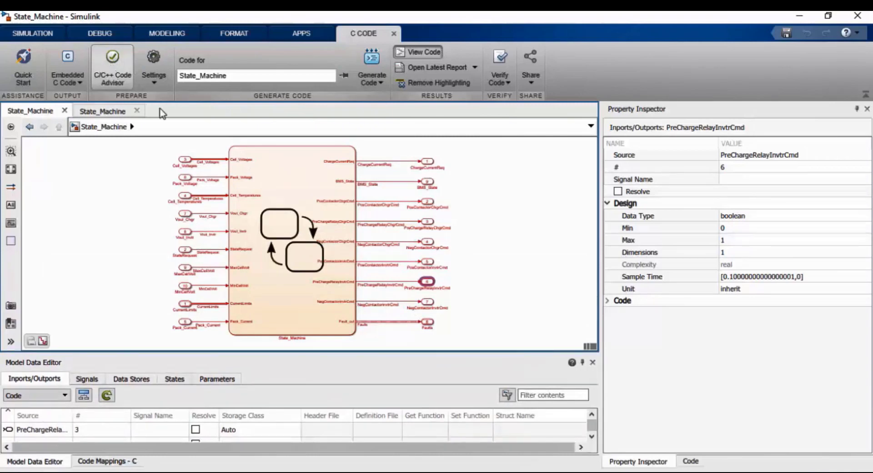
# - Generate C code for State_Machine and show State_Machine.c with its generated file list
pyautogui.click(381, 83)
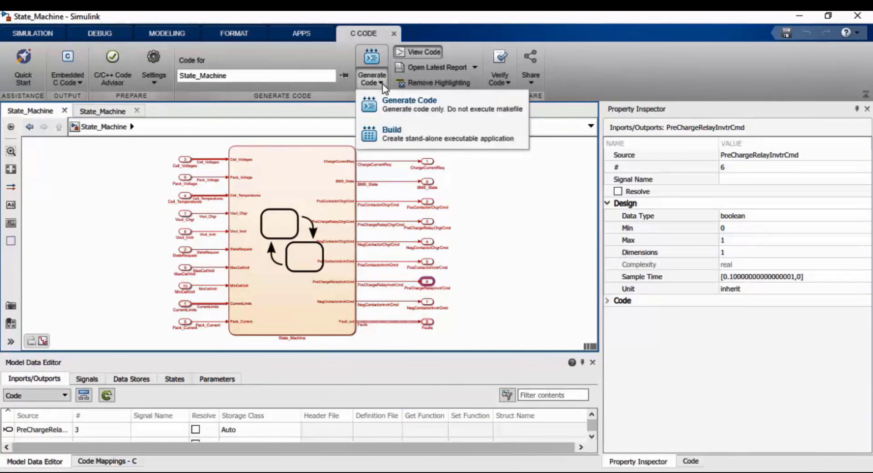
pyautogui.click(403, 109)
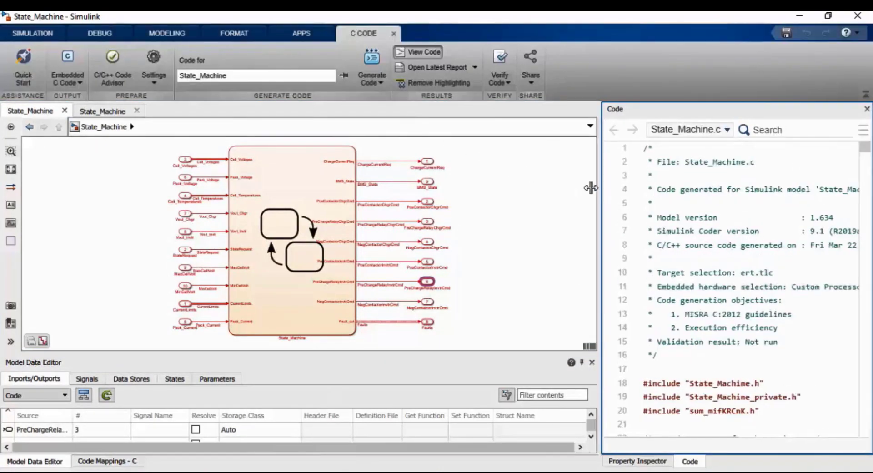
pyautogui.moveTo(600, 188); pyautogui.dragTo(491, 189)
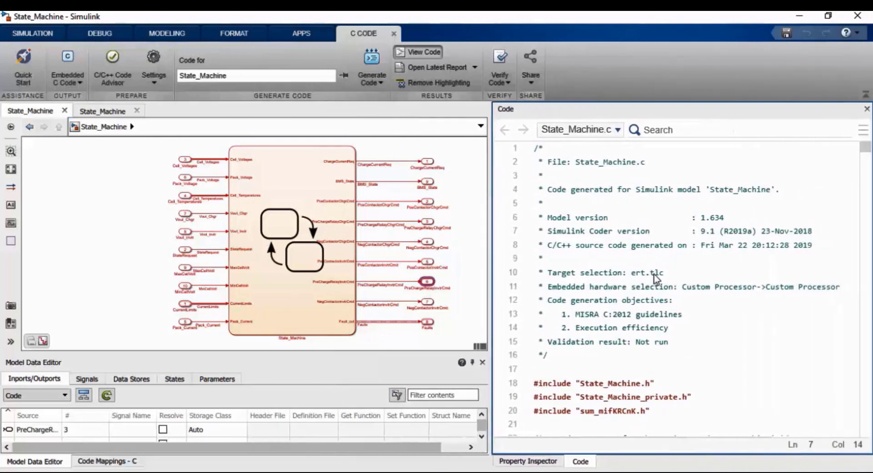
pyautogui.click(620, 134)
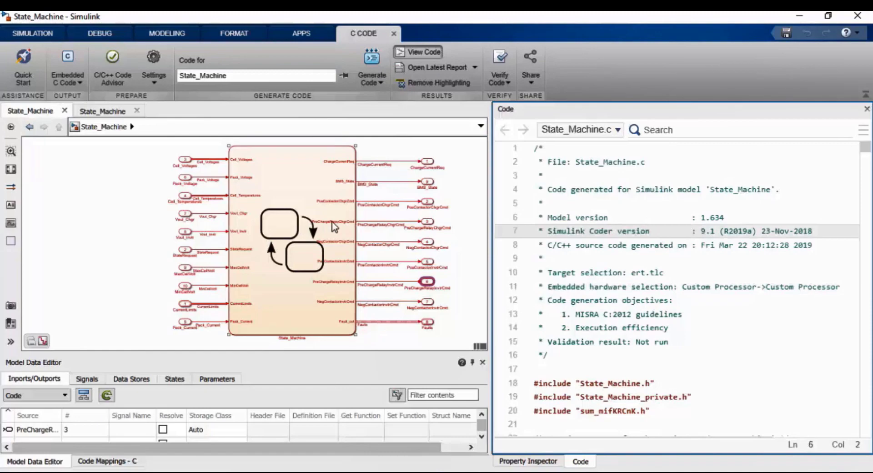
# - Cross-trace chart transitions and ChrgCntctState code lines, then return to the top-level model
pyautogui.doubleClick(335, 226)
pyautogui.click(214, 259)
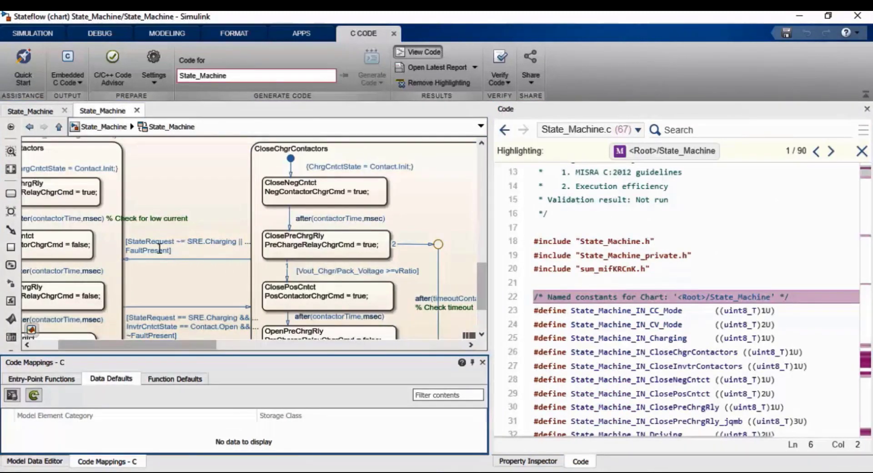
pyautogui.click(669, 339)
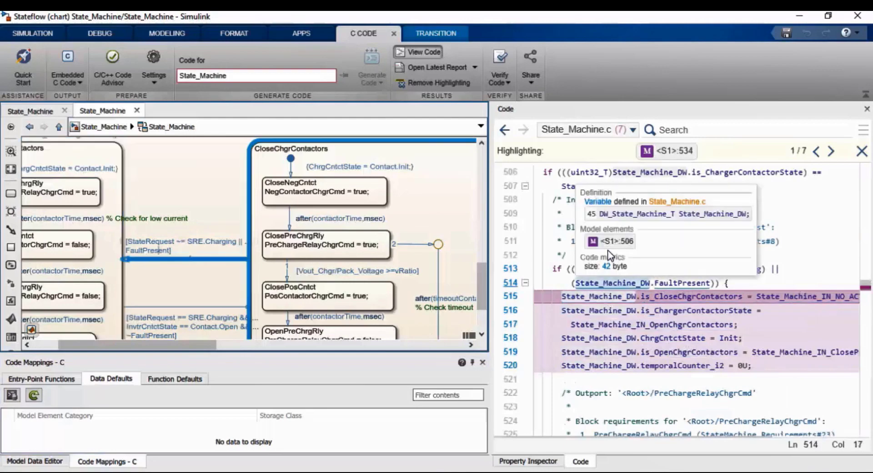
pyautogui.click(801, 272)
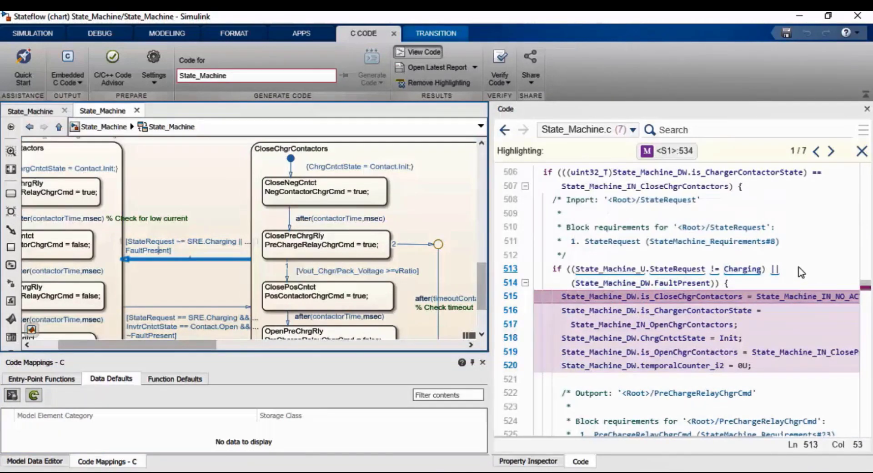
pyautogui.click(774, 271)
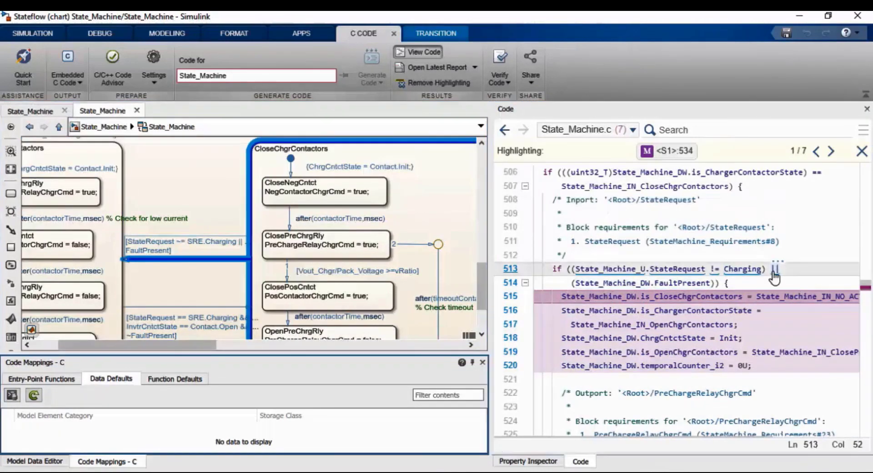
pyautogui.click(207, 321)
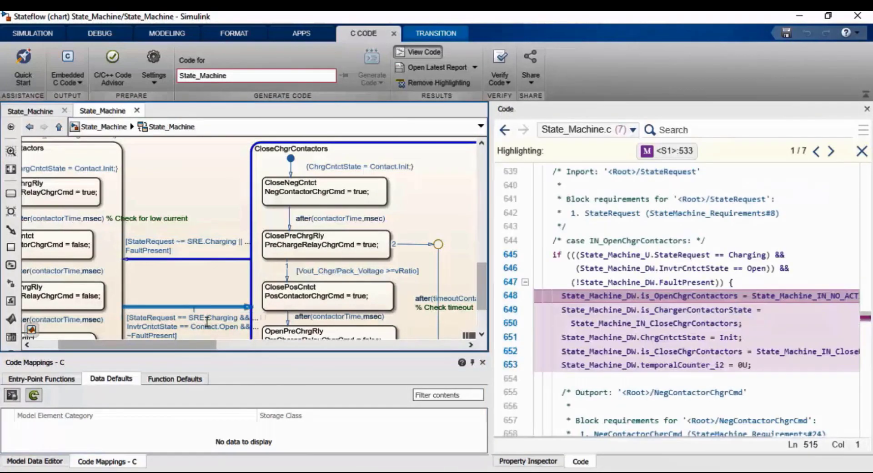
pyautogui.click(137, 110)
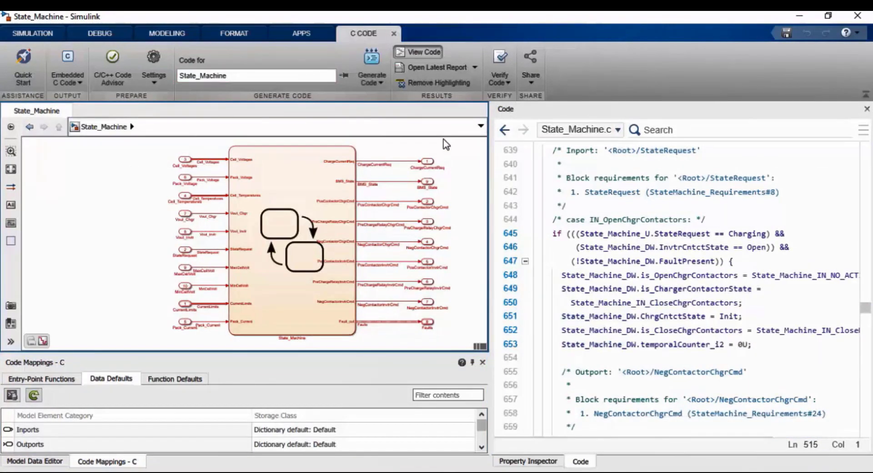
# - Open the latest Code Generation Report, maximized, on its Static Code Metrics Report
pyautogui.click(476, 67)
pyautogui.click(463, 82)
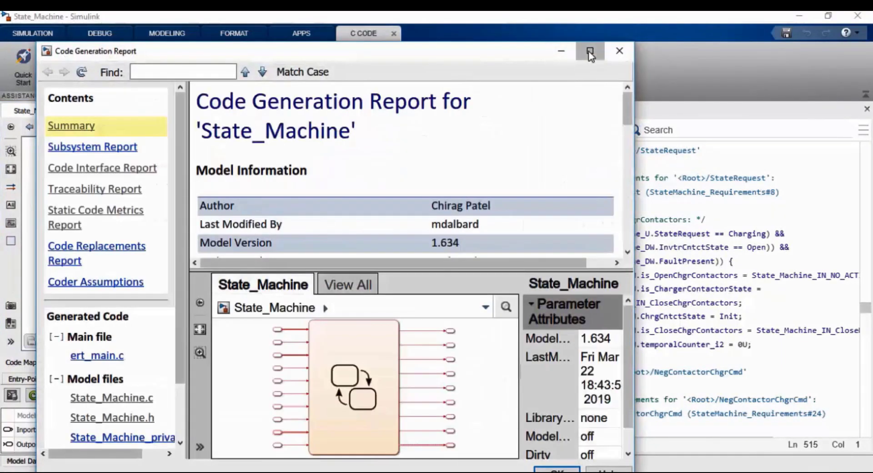
pyautogui.click(590, 51)
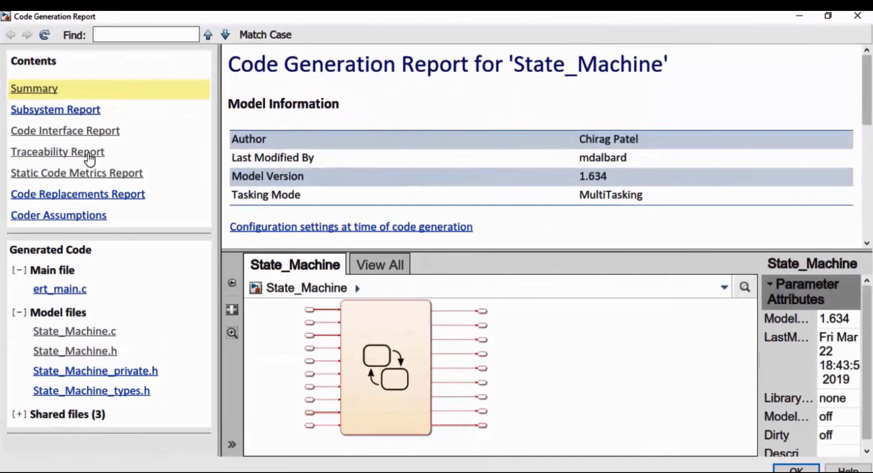
pyautogui.click(60, 175)
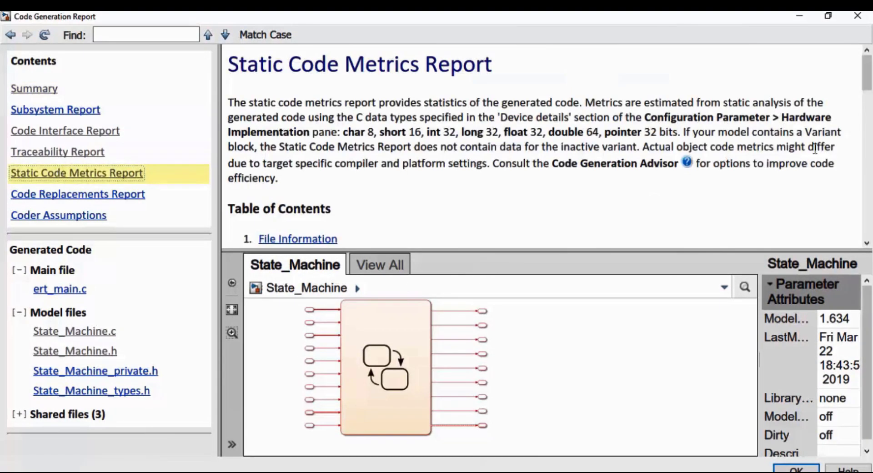
pyautogui.moveTo(869, 84); pyautogui.dragTo(870, 200)
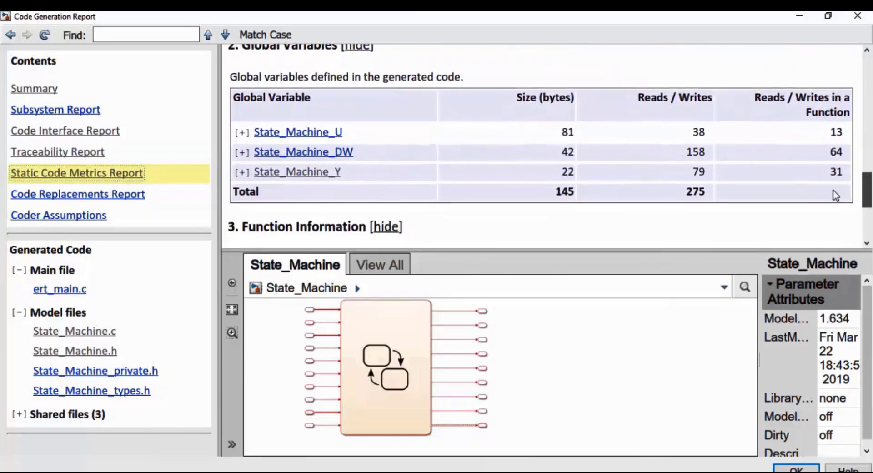
# - Inspect State_Machine_U, State_Machine_Y, State_Machine_DW globals and the State_Machine_step call tree
pyautogui.click(244, 132)
pyautogui.click(243, 133)
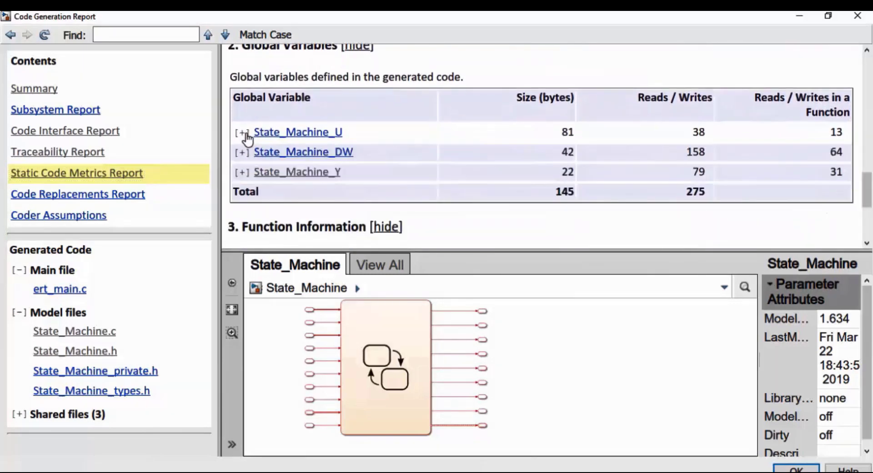
pyautogui.click(244, 172)
pyautogui.scroll(-3, 398, 177)
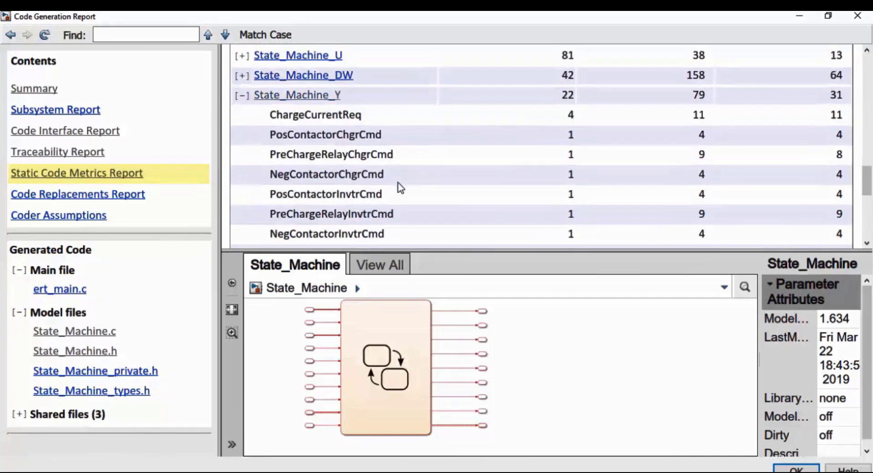
pyautogui.click(241, 96)
pyautogui.click(242, 75)
pyautogui.scroll(-3, 366, 123)
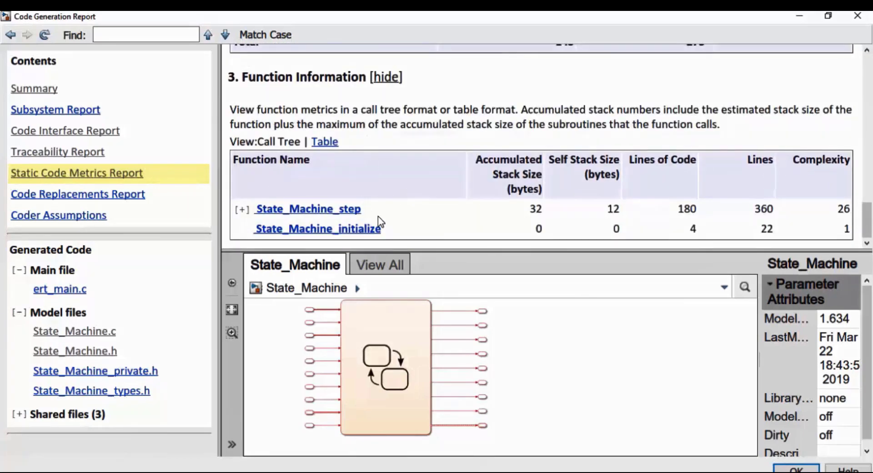
pyautogui.click(248, 209)
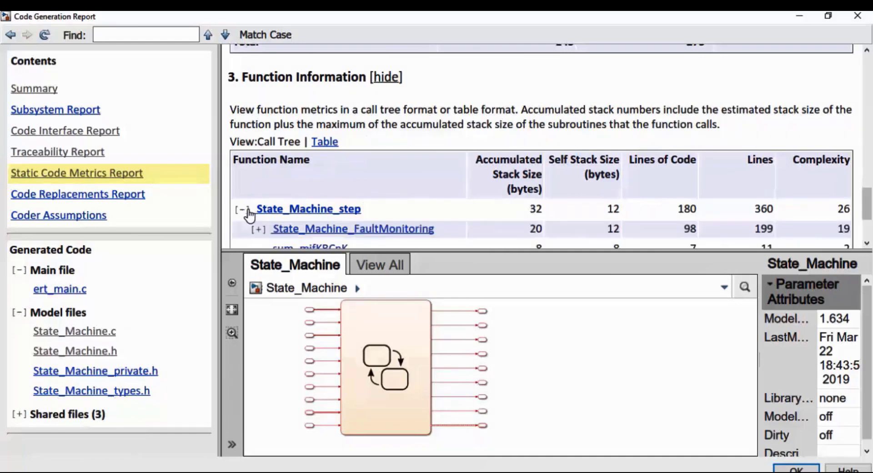
pyautogui.click(244, 210)
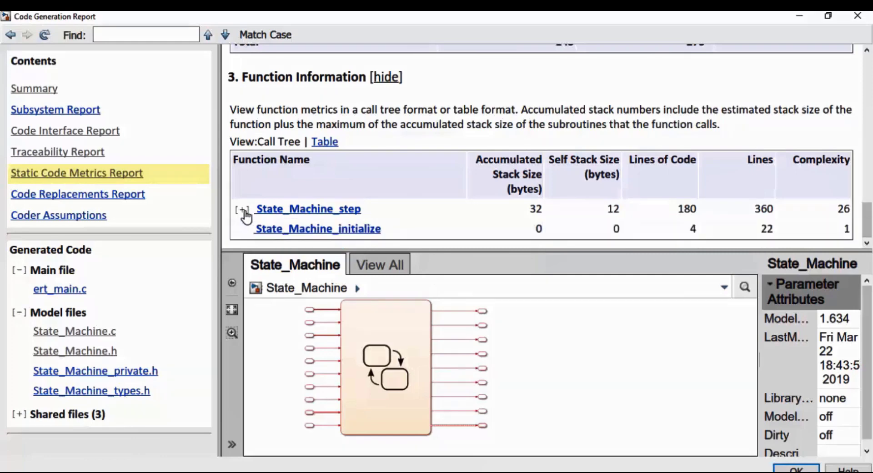
# - Trace the chart's Standby state and its transition into Charging to their generated code
pyautogui.doubleClick(403, 335)
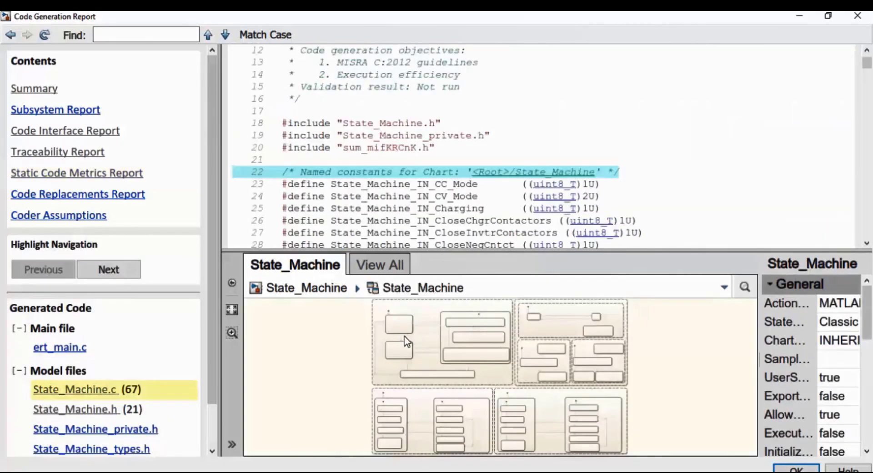
pyautogui.click(399, 324)
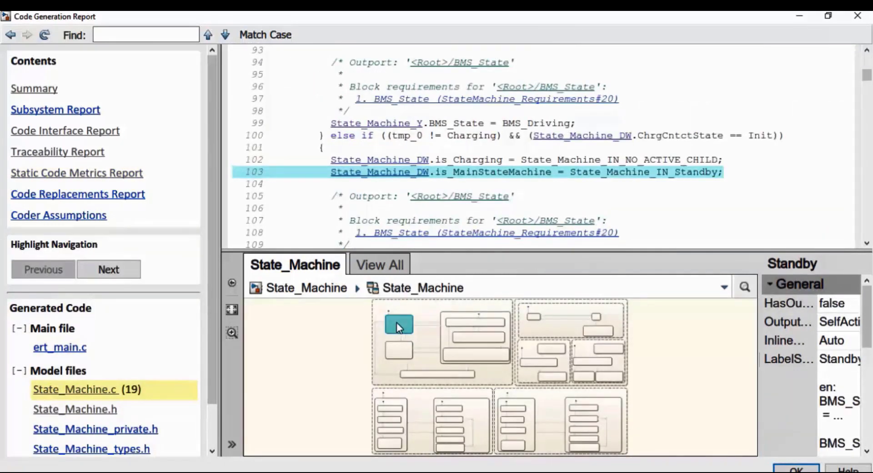
pyautogui.scroll(3, 432, 355)
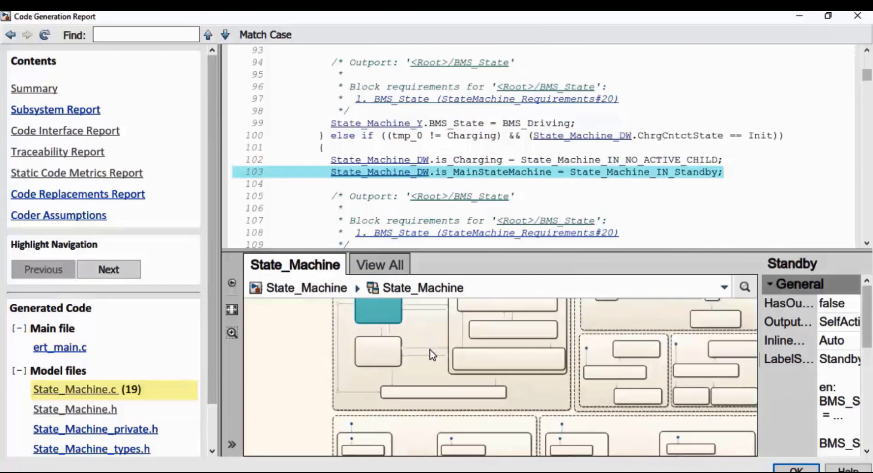
pyautogui.scroll(2, 432, 354)
pyautogui.click(444, 340)
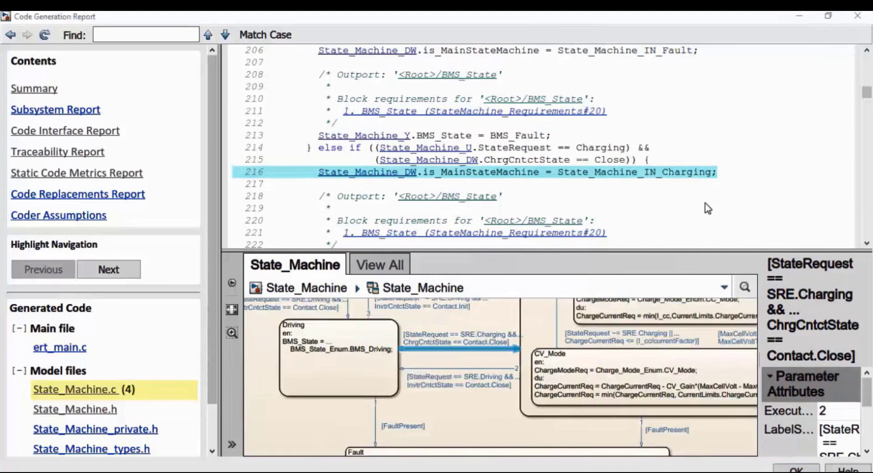
# - Follow the report's link to the BMS_State requirement #20
pyautogui.click(707, 209)
pyautogui.scroll(1, 708, 208)
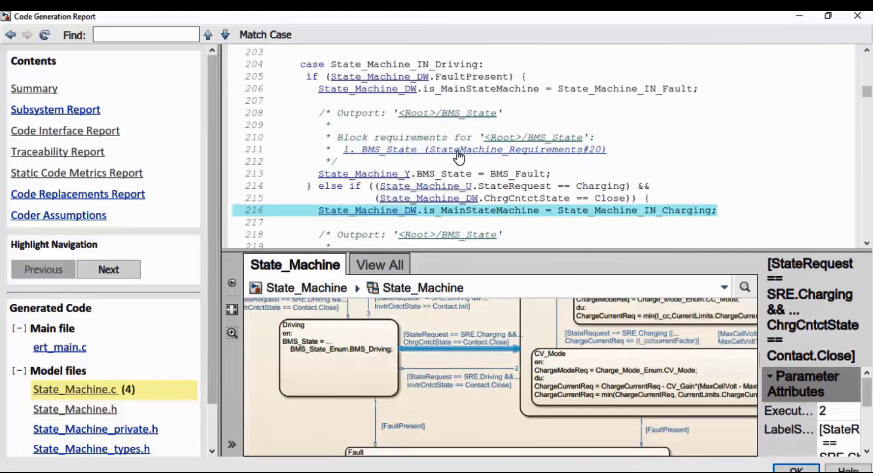
pyautogui.click(572, 151)
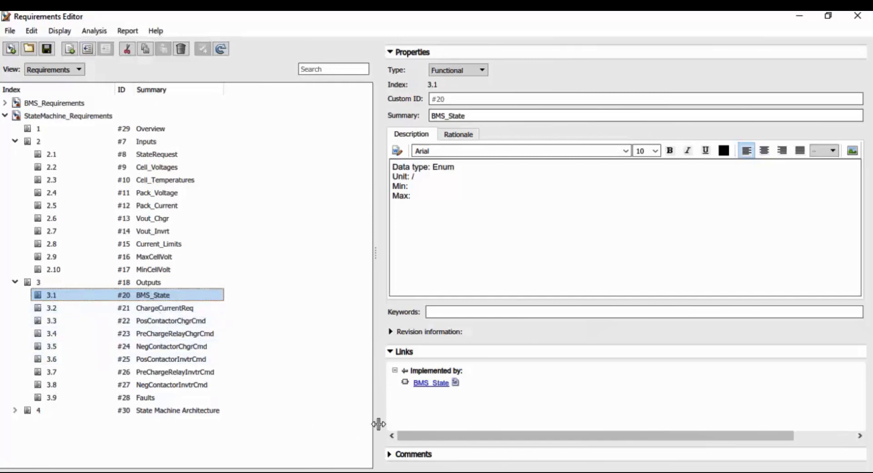
pyautogui.moveTo(431, 383)
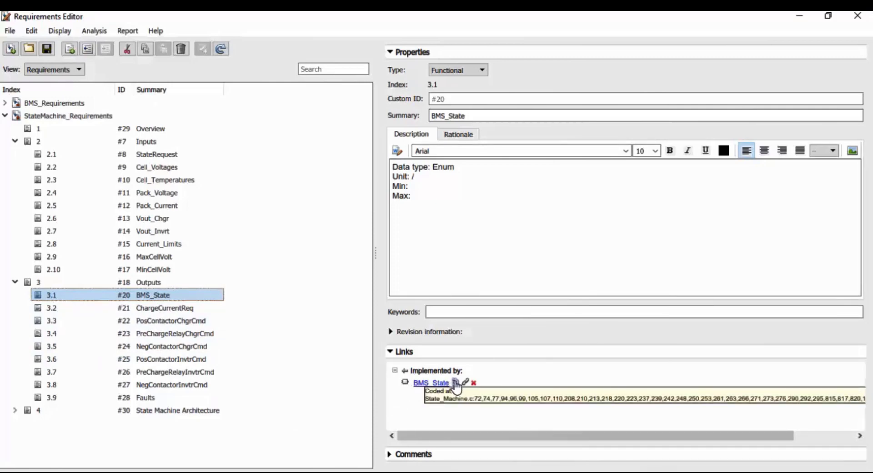
# - Follow requirement #20's Implemented by link into the State_Machine.c code
pyautogui.click(456, 385)
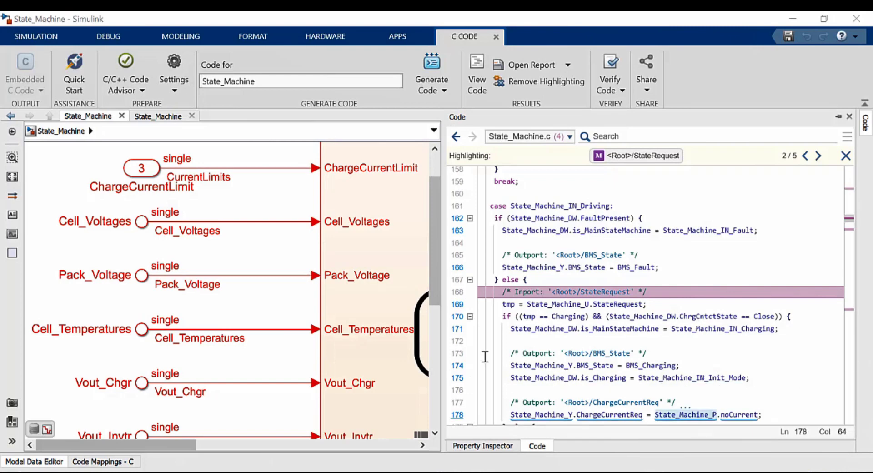
# - Expand the full APPS gallery showing code generation apps and the IEC Certification Kit
pyautogui.click(484, 354)
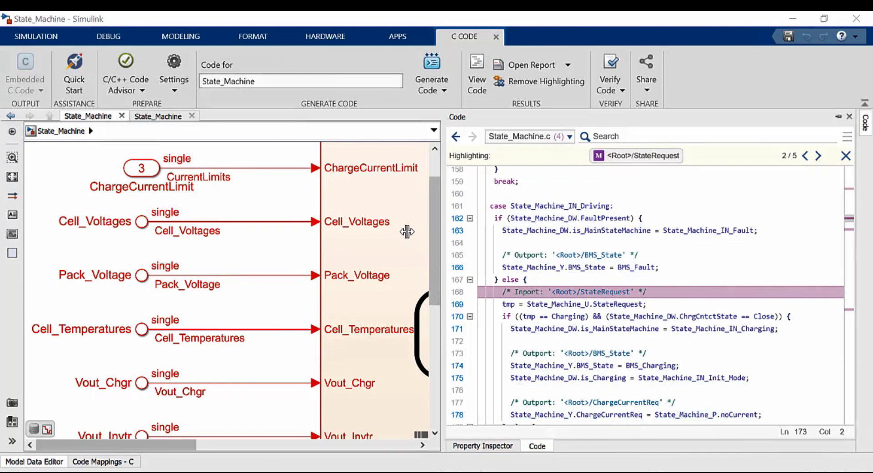
pyautogui.click(403, 38)
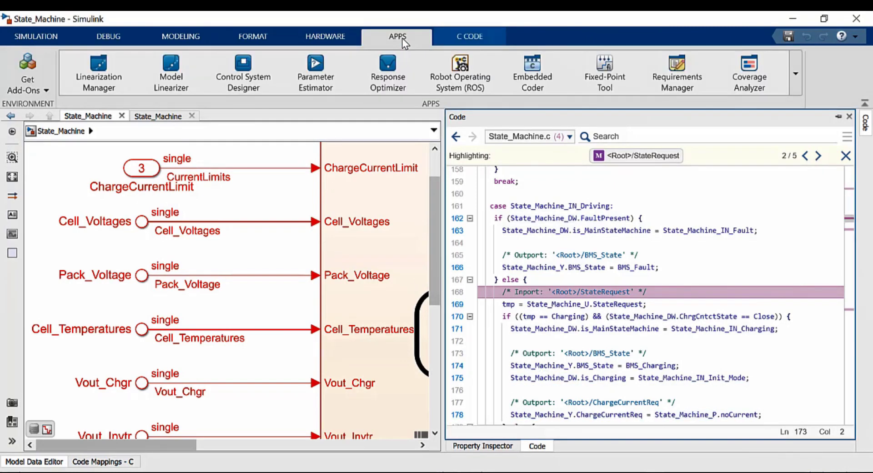
pyautogui.click(796, 74)
pyautogui.moveTo(795, 119); pyautogui.dragTo(804, 232)
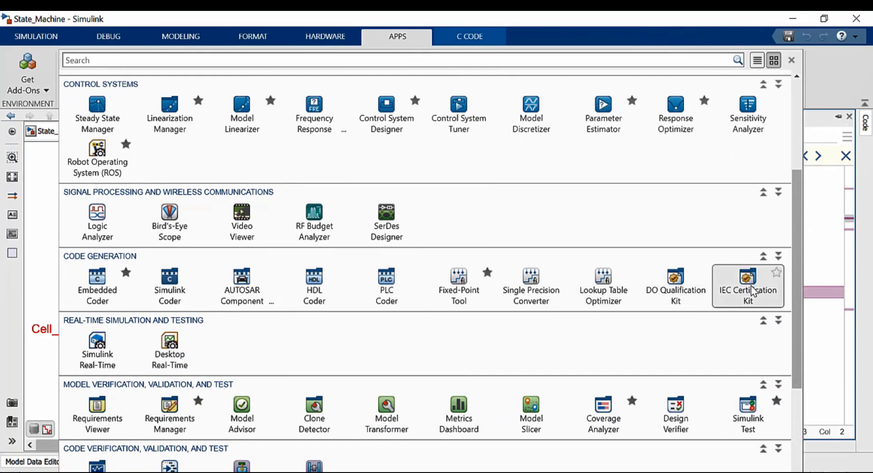
# - Open the IEC Certification Kit Artifacts Explorer and expand the Embedded Coder folder
pyautogui.click(751, 291)
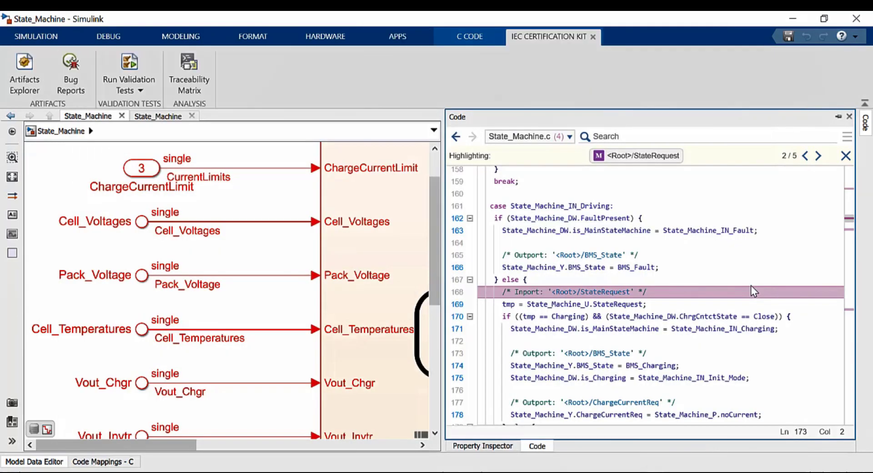
pyautogui.click(33, 75)
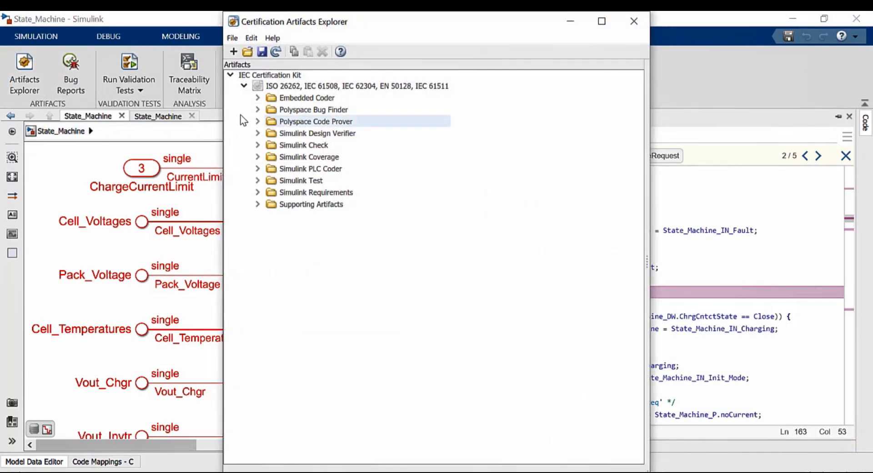
pyautogui.click(257, 98)
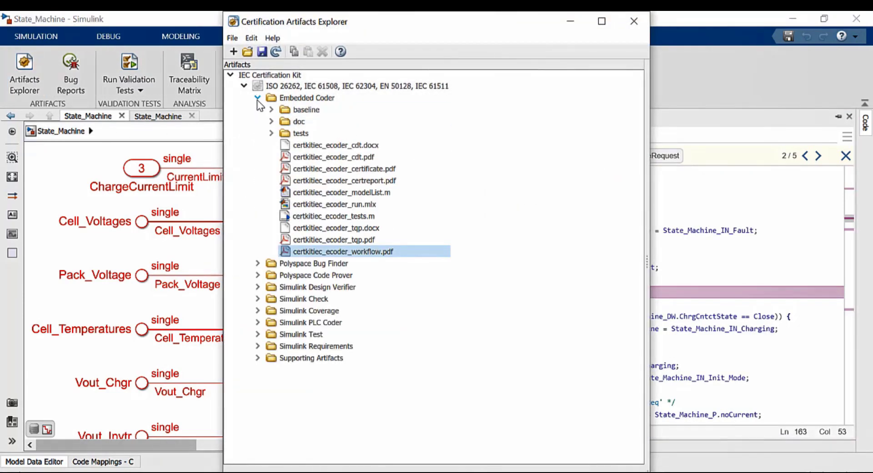
# - View the Embedded Coder certificate PDF, scrolling through the document
pyautogui.doubleClick(315, 168)
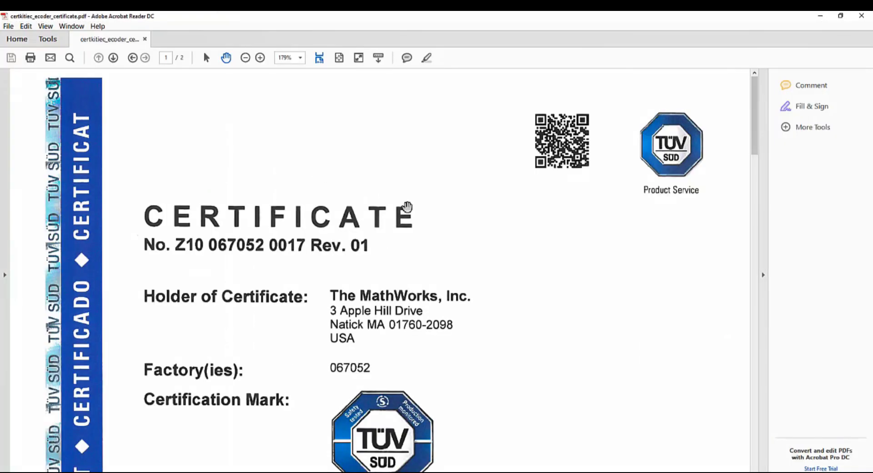
pyautogui.scroll(-2, 407, 209)
pyautogui.scroll(-1, 409, 208)
pyautogui.scroll(-3, 408, 207)
pyautogui.scroll(-3, 408, 207)
pyautogui.scroll(-2, 410, 200)
# - Close the certificate and list the files under Supporting Artifacts
pyautogui.click(145, 40)
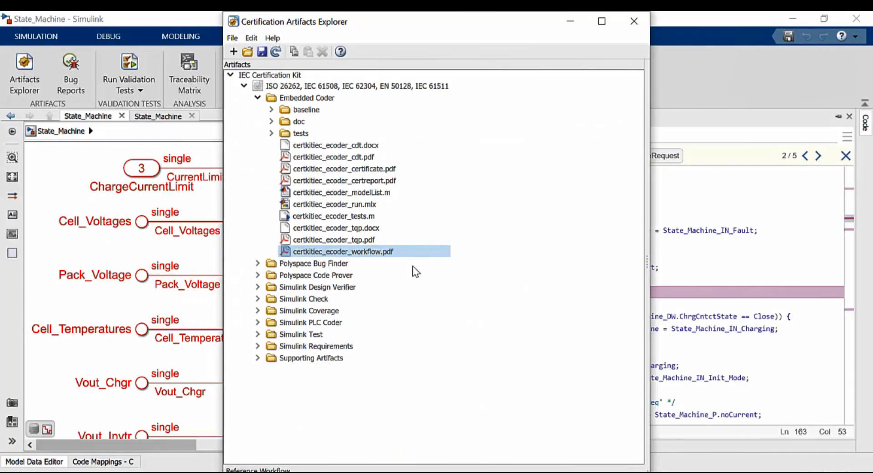
pyautogui.click(258, 358)
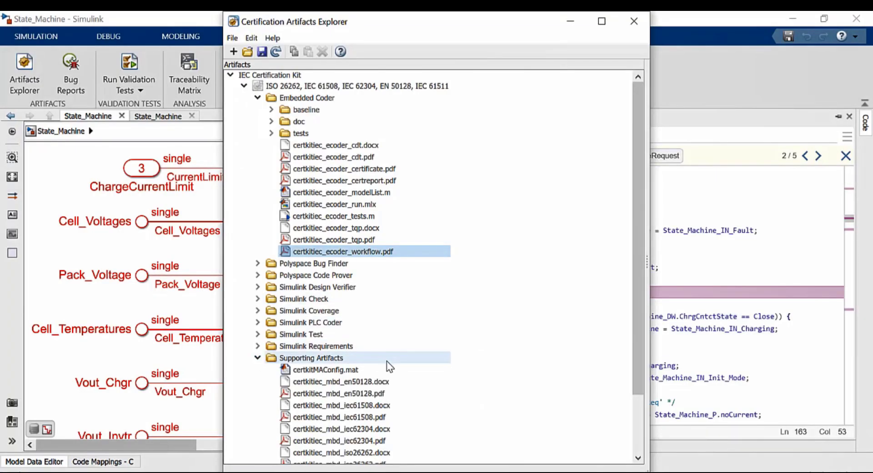
pyautogui.scroll(-2, 387, 366)
# - Open certkitiec_mbd_iso26262.pdf to Table 1 on page 6 and inspect row 1a, 'Enforcement of low complexity'
pyautogui.doubleClick(375, 396)
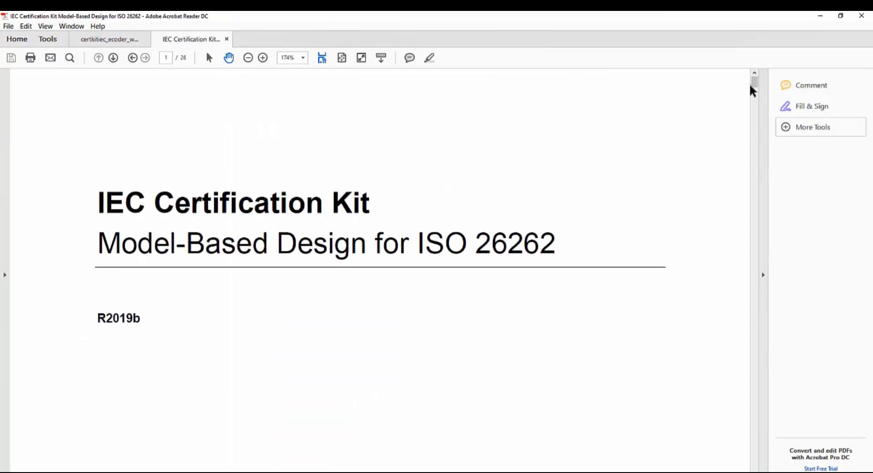
pyautogui.moveTo(753, 90); pyautogui.dragTo(751, 171)
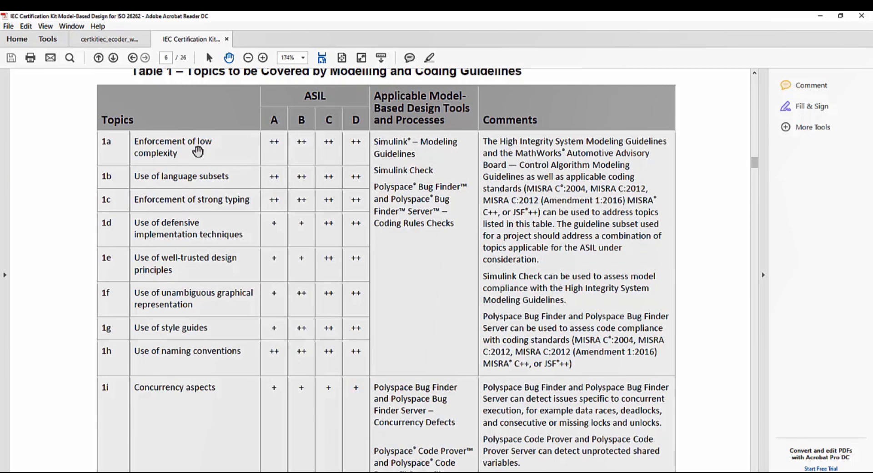
pyautogui.moveTo(180, 151); pyautogui.dragTo(141, 141)
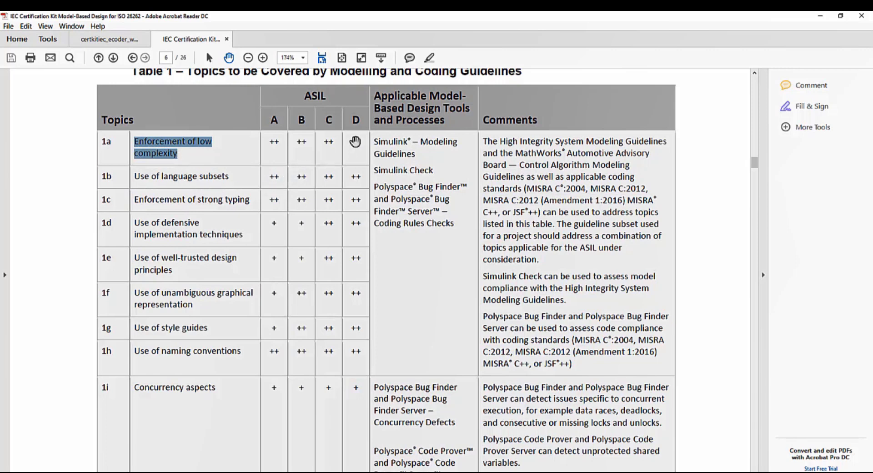
pyautogui.click(355, 142)
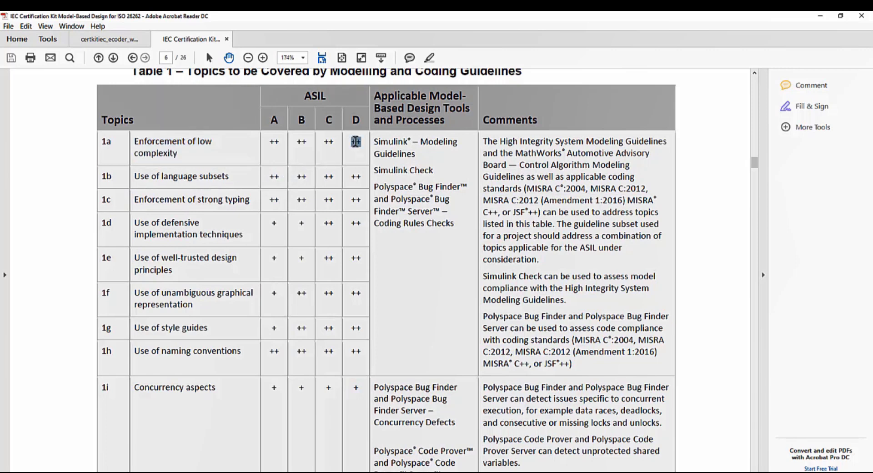
# - Close the ISO 26262 guide, put away the Artifacts Explorer, and open Generate Traceability Matrix
pyautogui.click(862, 16)
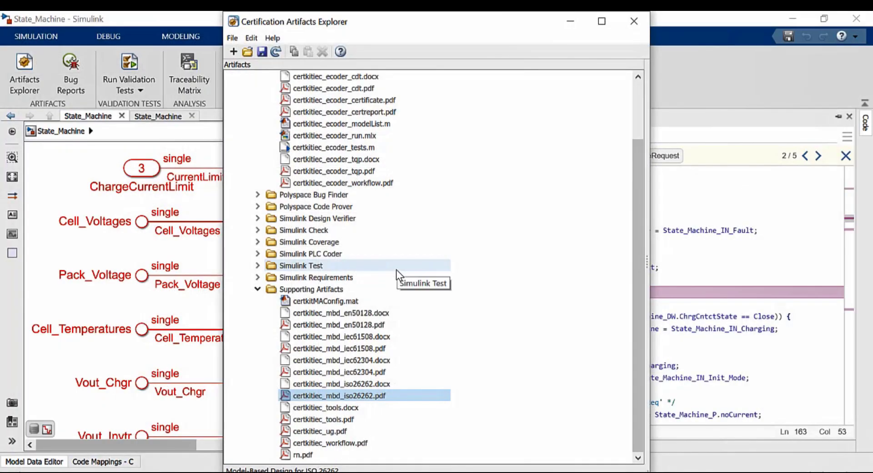
pyautogui.click(690, 255)
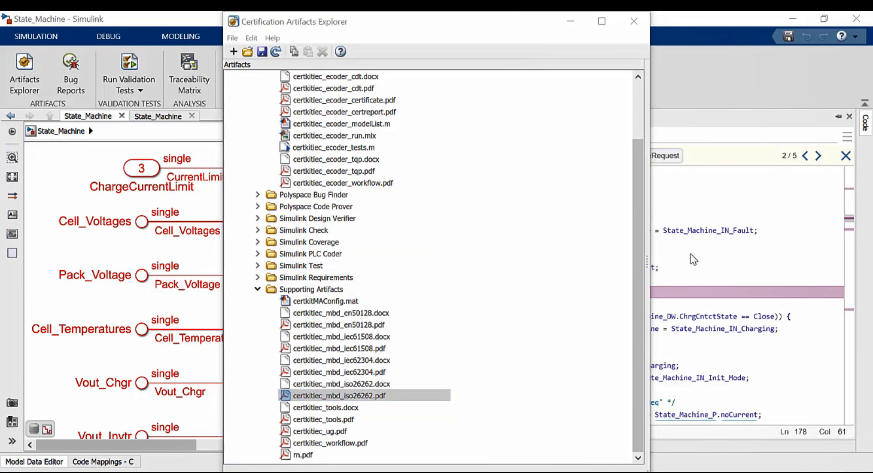
pyautogui.click(570, 22)
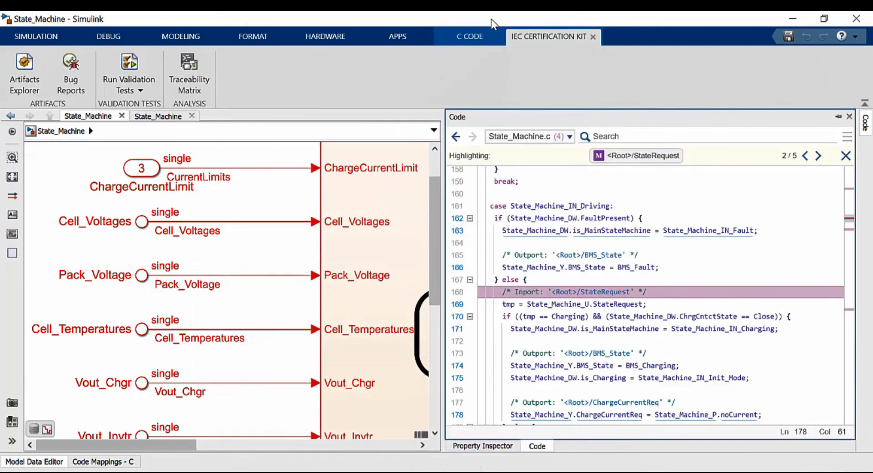
pyautogui.click(190, 78)
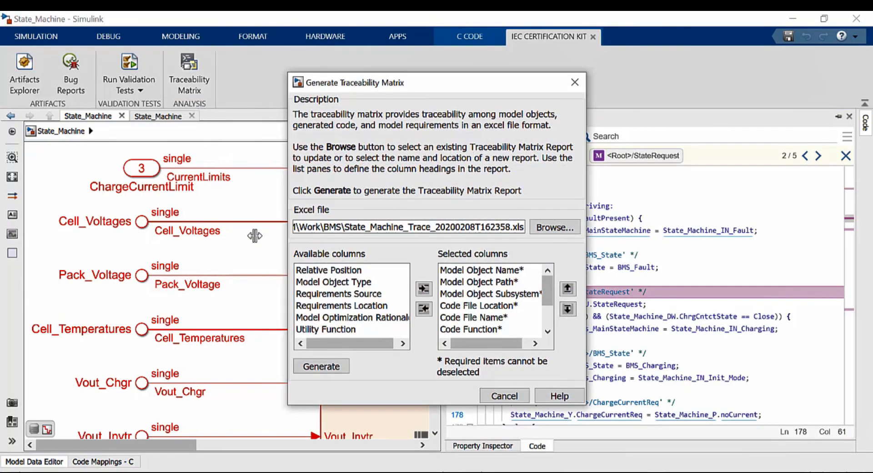